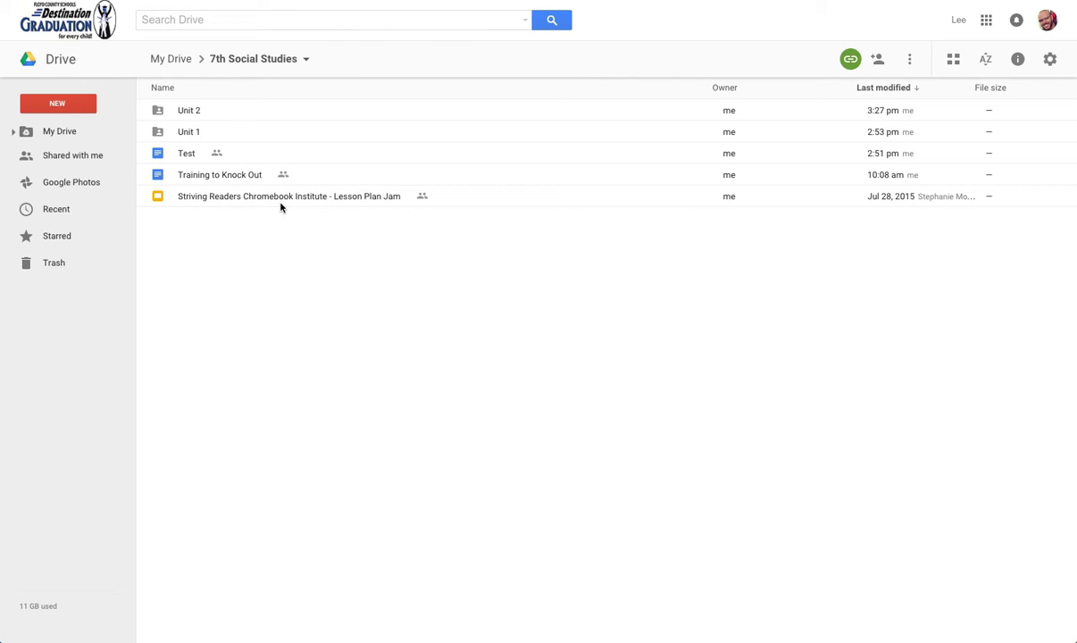
Copy the 7th Social Studies folder's view-only share link from its Share settings, then close them.
{"action": "left_click", "coordinate": [305, 60]}
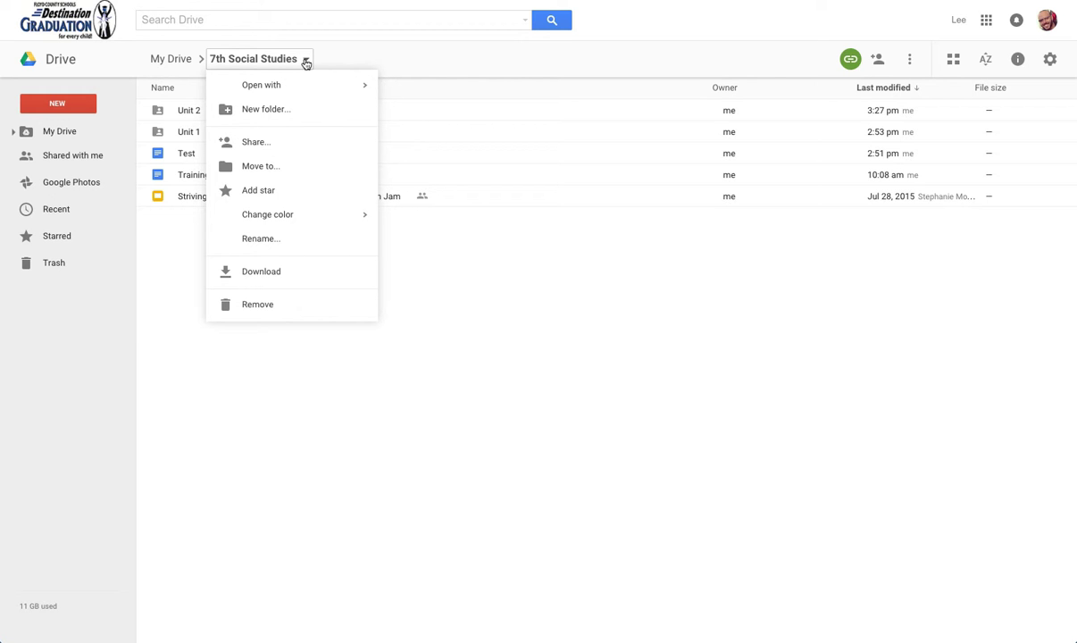
{"action": "left_click", "coordinate": [253, 143]}
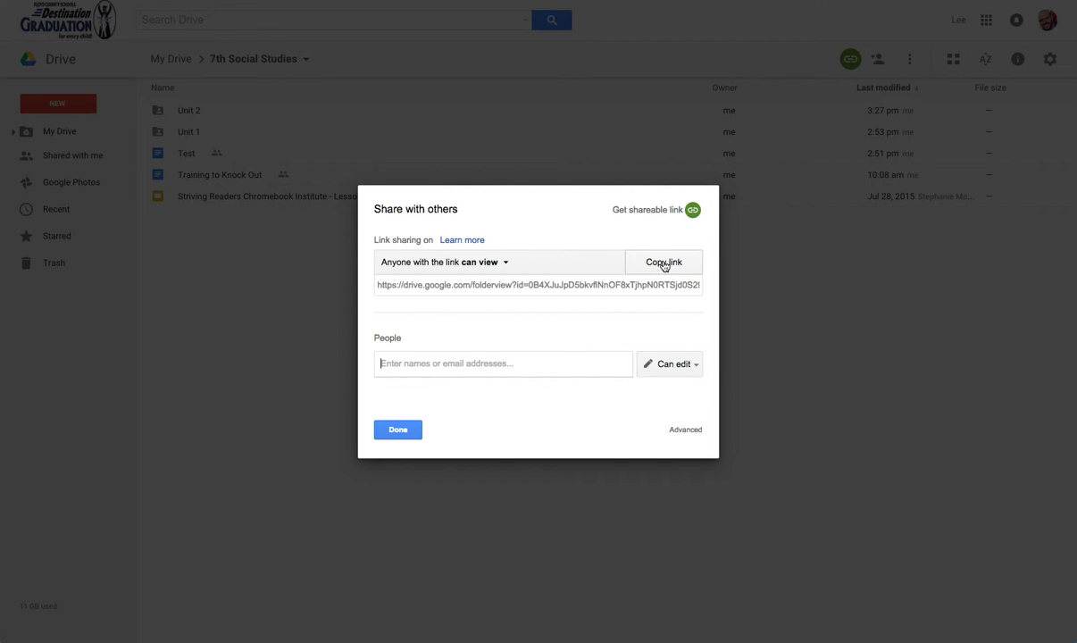
{"action": "left_click", "coordinate": [663, 263]}
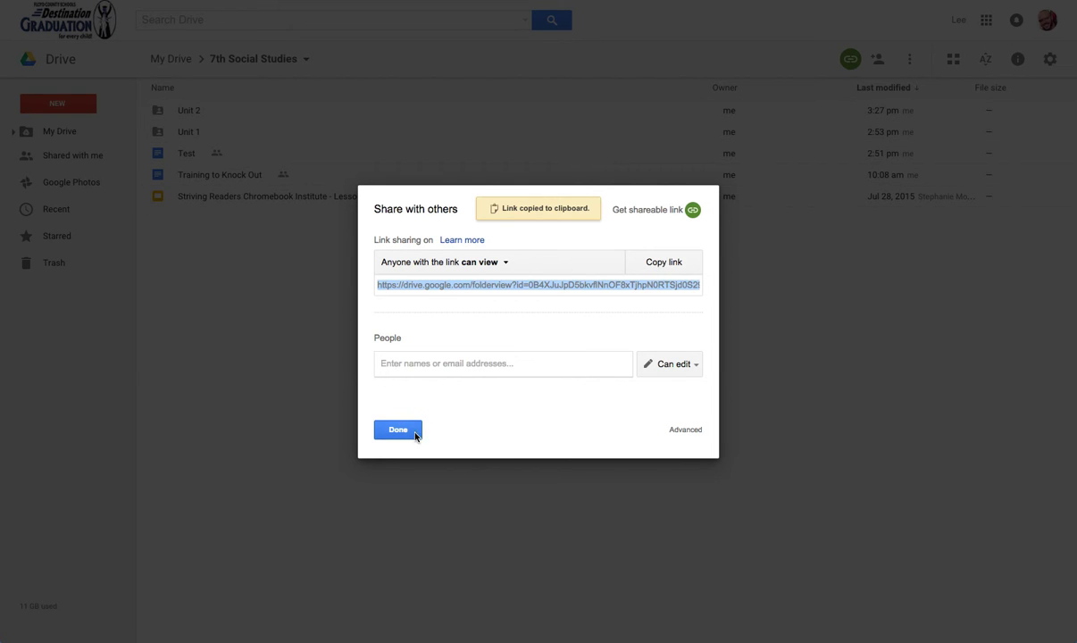
{"action": "left_click", "coordinate": [410, 432]}
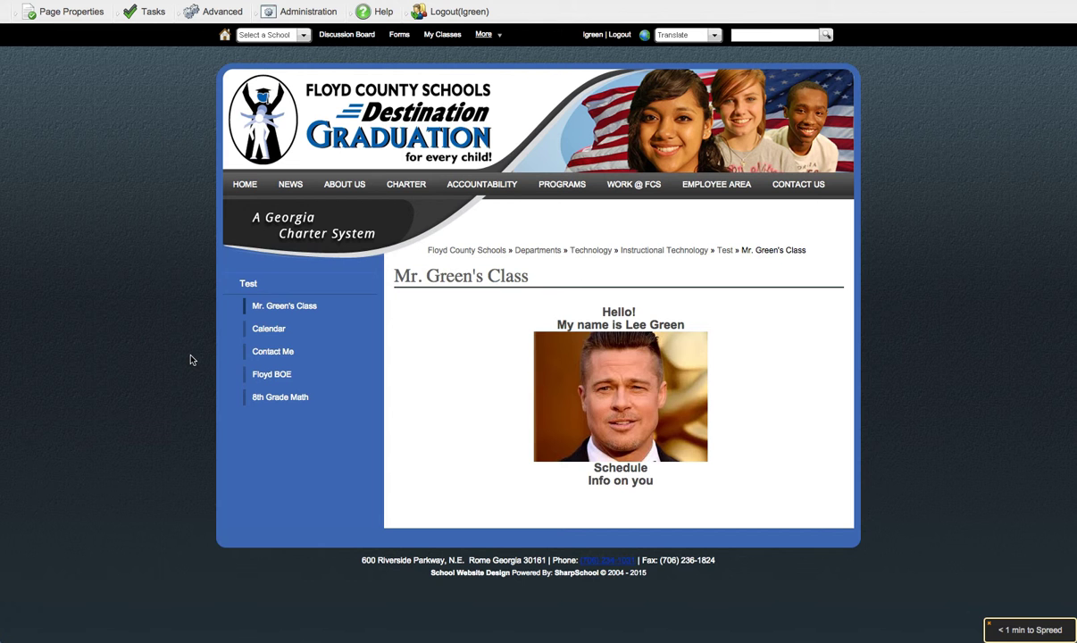
Show the 7th Social Studies calendar for August 2015 on the class Calendar page.
{"action": "left_click", "coordinate": [269, 329]}
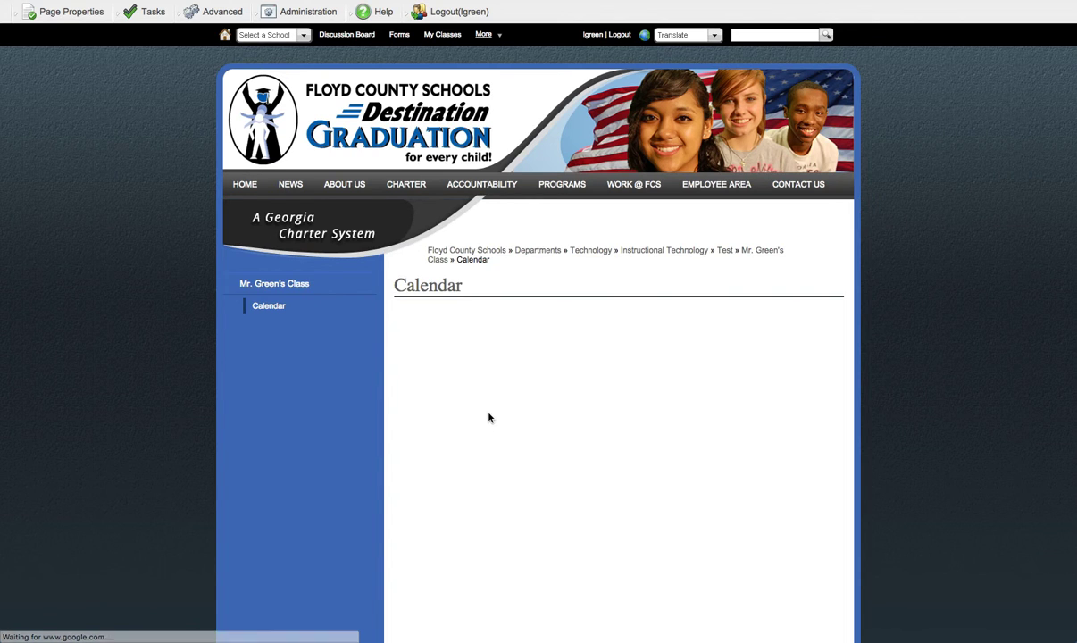
{"action": "scroll", "coordinate": [488, 417], "scroll_direction": "down", "scroll_amount": 2}
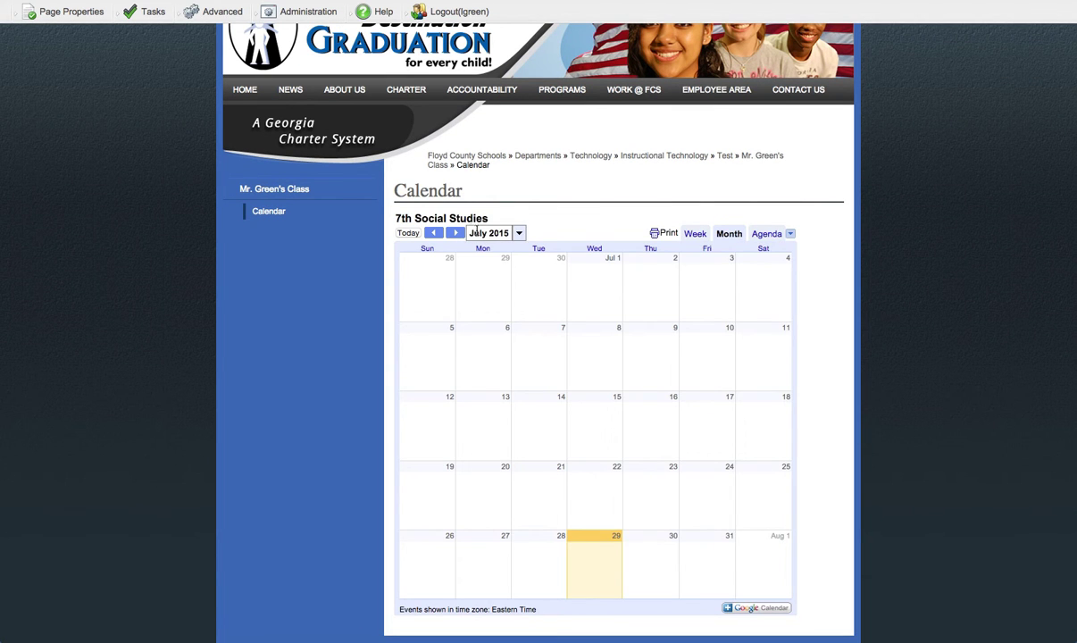
{"action": "left_click", "coordinate": [455, 232]}
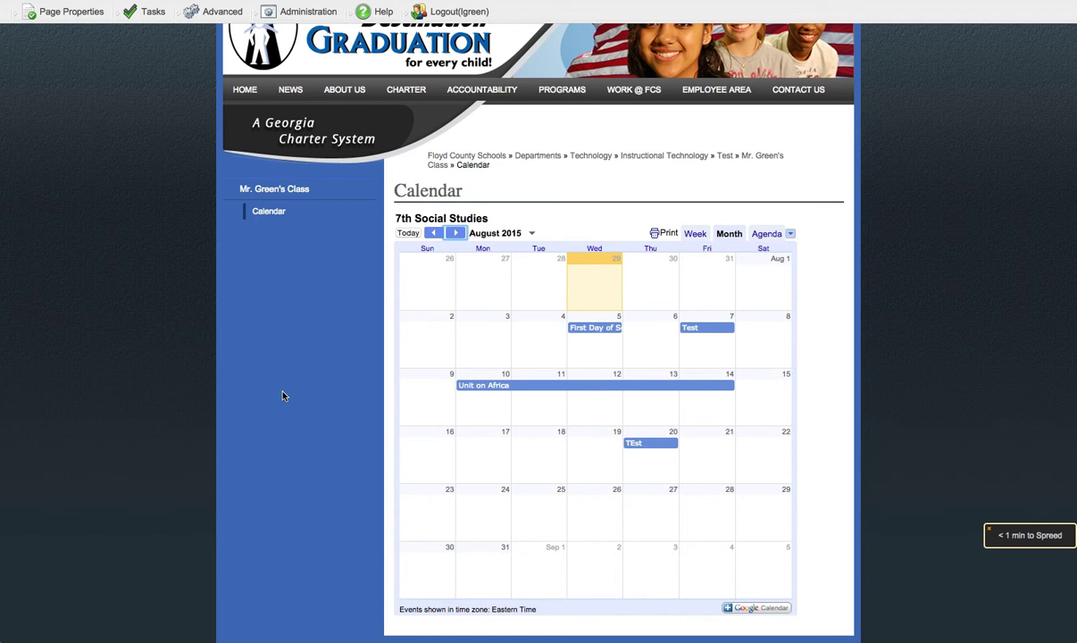
{"action": "scroll", "coordinate": [283, 395], "scroll_direction": "up", "scroll_amount": 1}
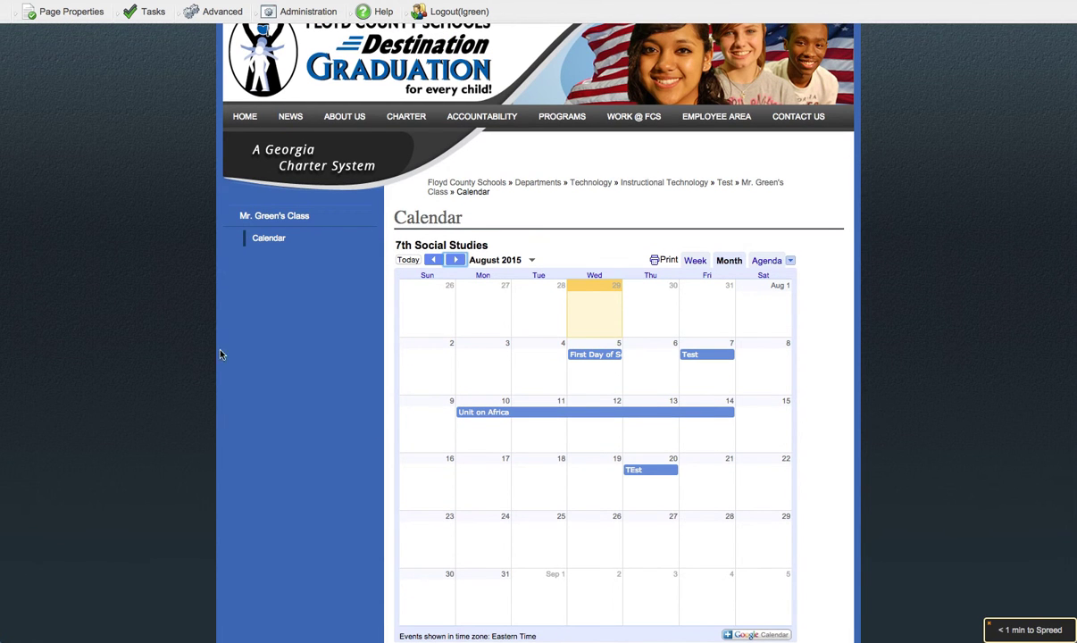
{"action": "scroll", "coordinate": [161, 345], "scroll_direction": "up", "scroll_amount": 1}
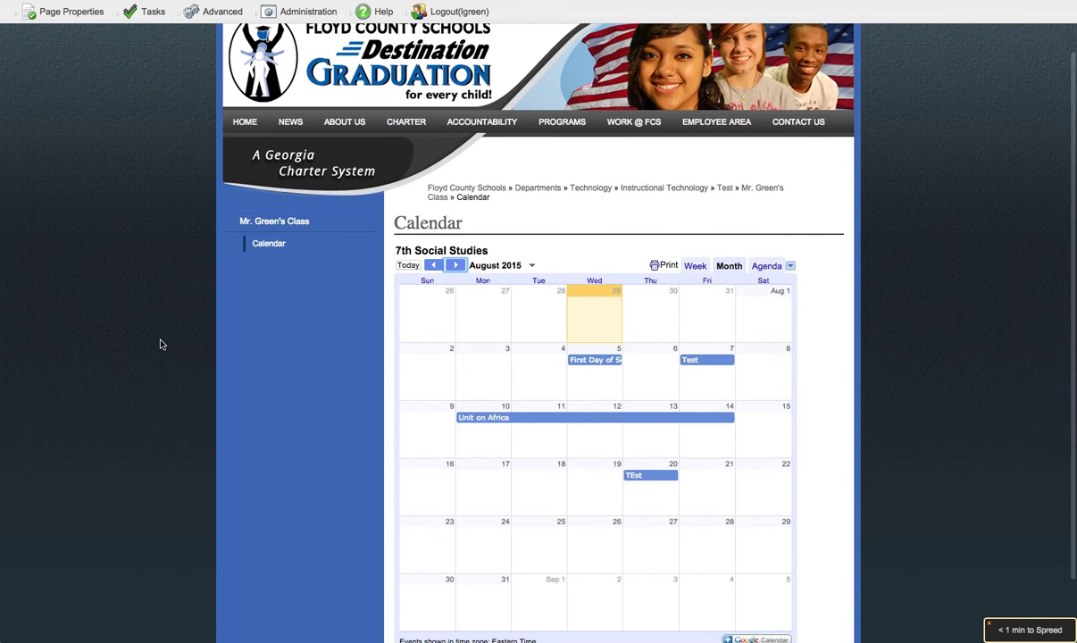
{"action": "scroll", "coordinate": [161, 345], "scroll_direction": "up", "scroll_amount": 2}
{"action": "left_click", "coordinate": [189, 10]}
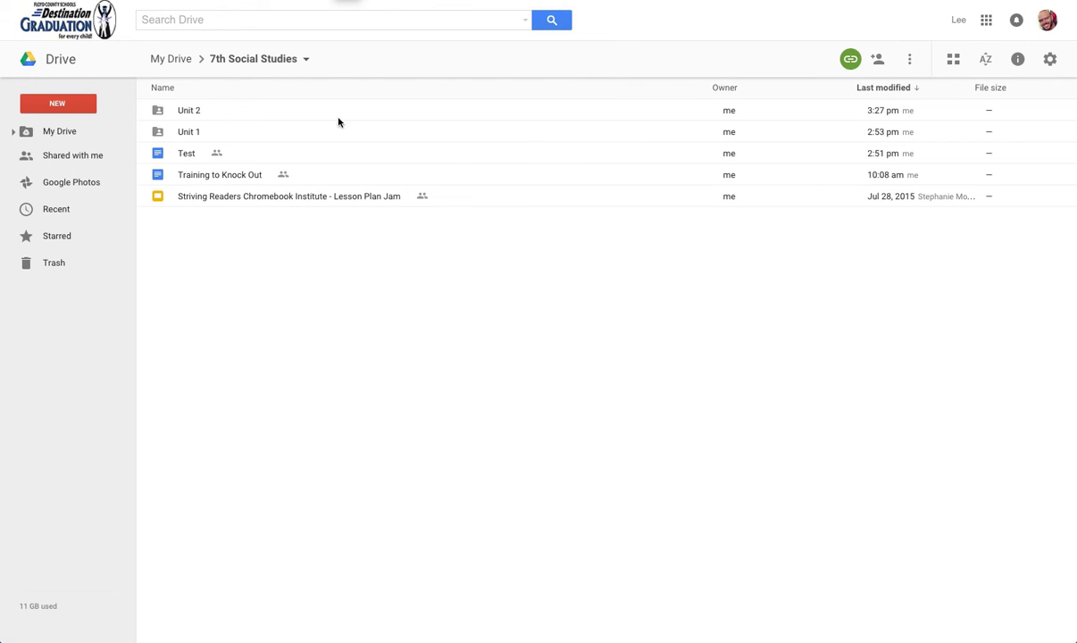
Copy the view-only link from the 7th Social Studies folder's Share settings once more.
{"action": "left_click", "coordinate": [305, 62]}
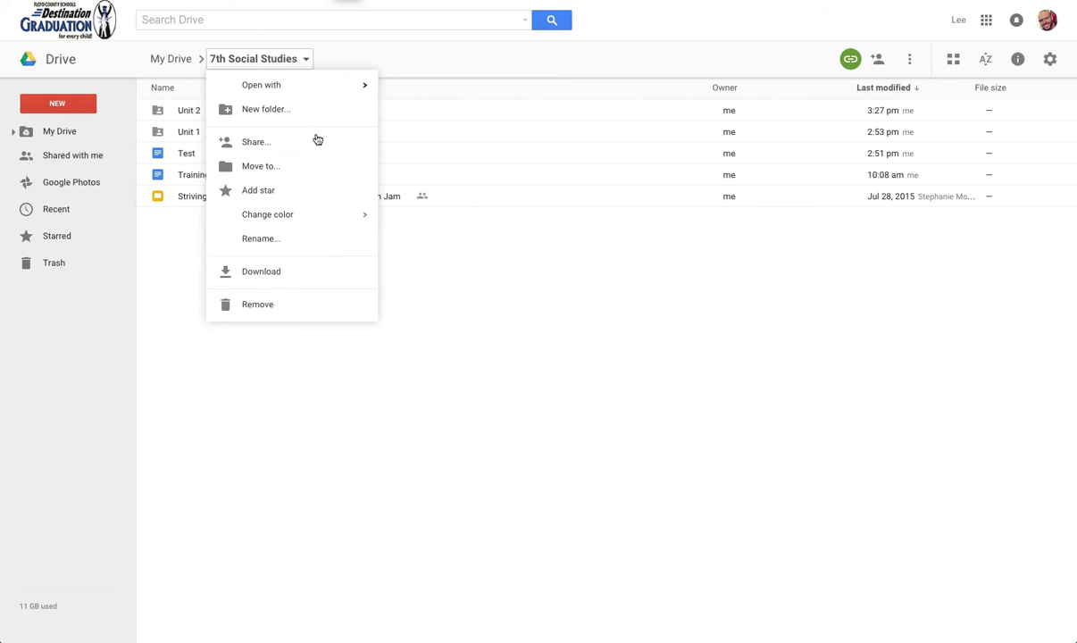
{"action": "left_click", "coordinate": [269, 143]}
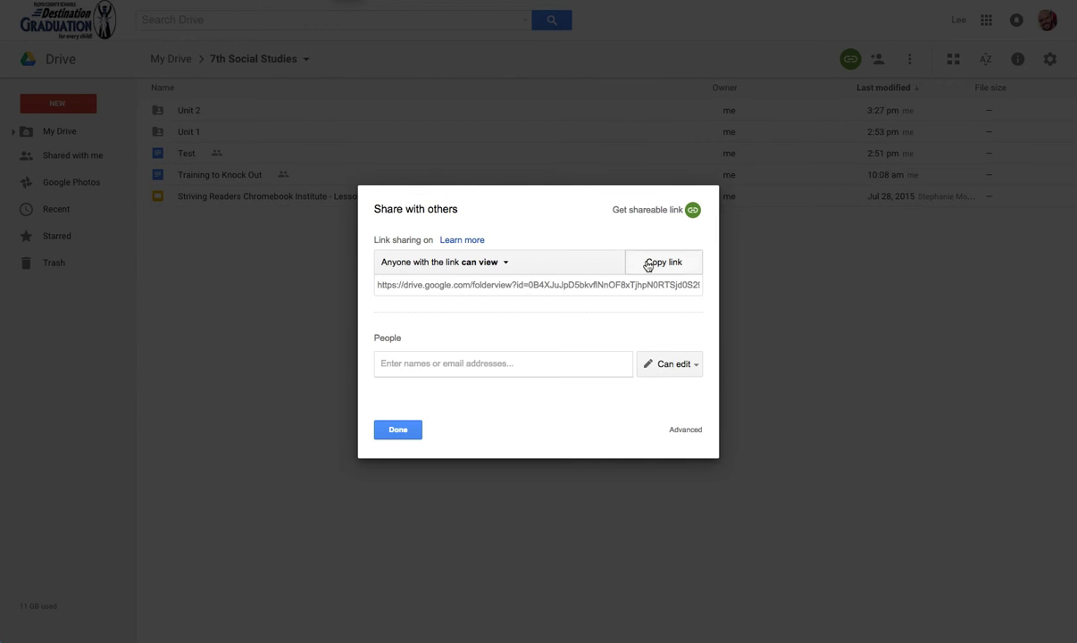
{"action": "left_click", "coordinate": [649, 264]}
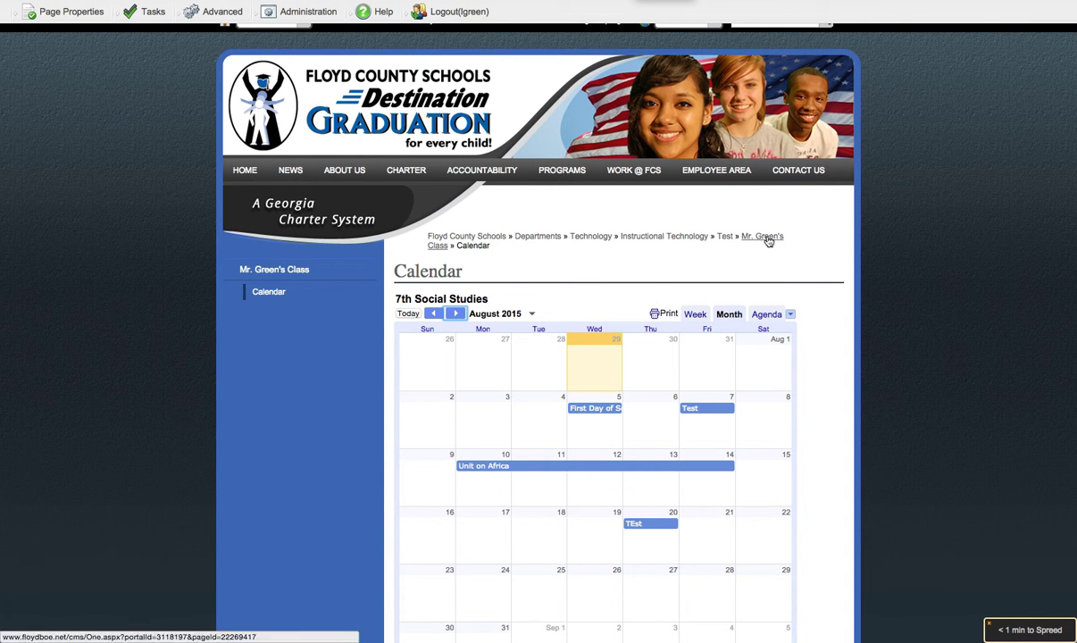
Use the breadcrumb trail to go back to Mr. Green's Class page.
{"action": "left_click", "coordinate": [765, 238]}
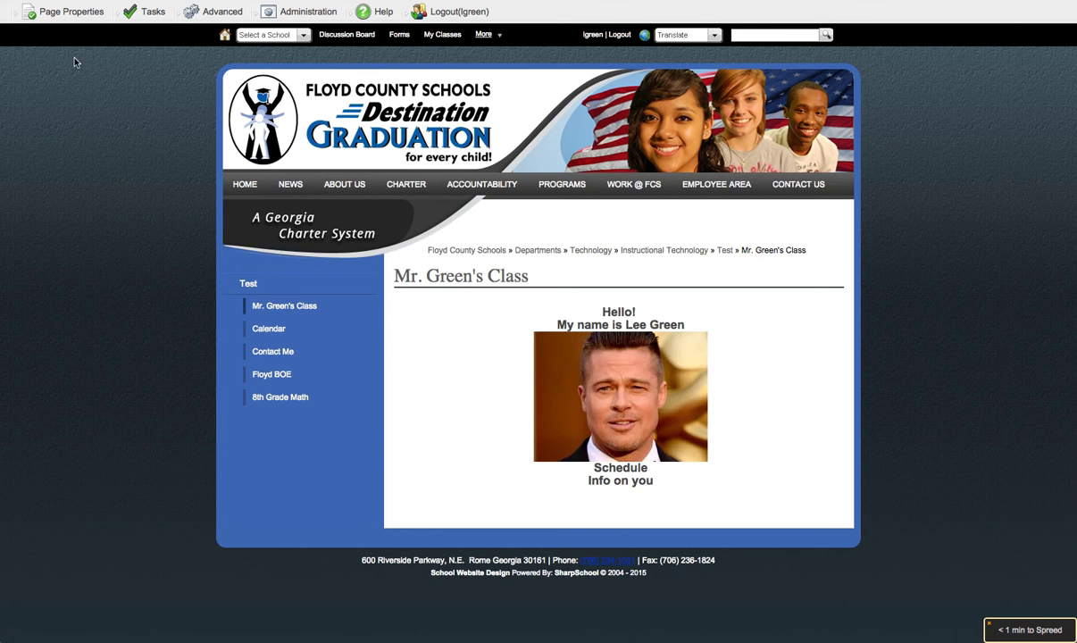
Start a new External Link Page titled '7th Grade Social Studies Resources', with its name generated from the title.
{"action": "mouse_move", "coordinate": [63, 23]}
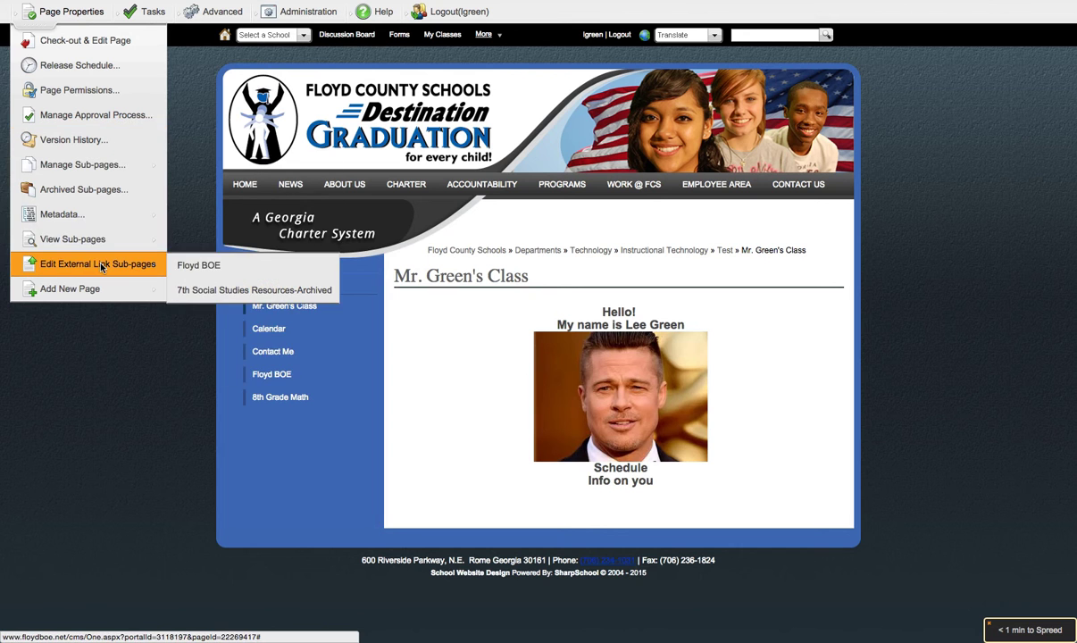
{"action": "mouse_move", "coordinate": [88, 251]}
{"action": "mouse_move", "coordinate": [88, 284]}
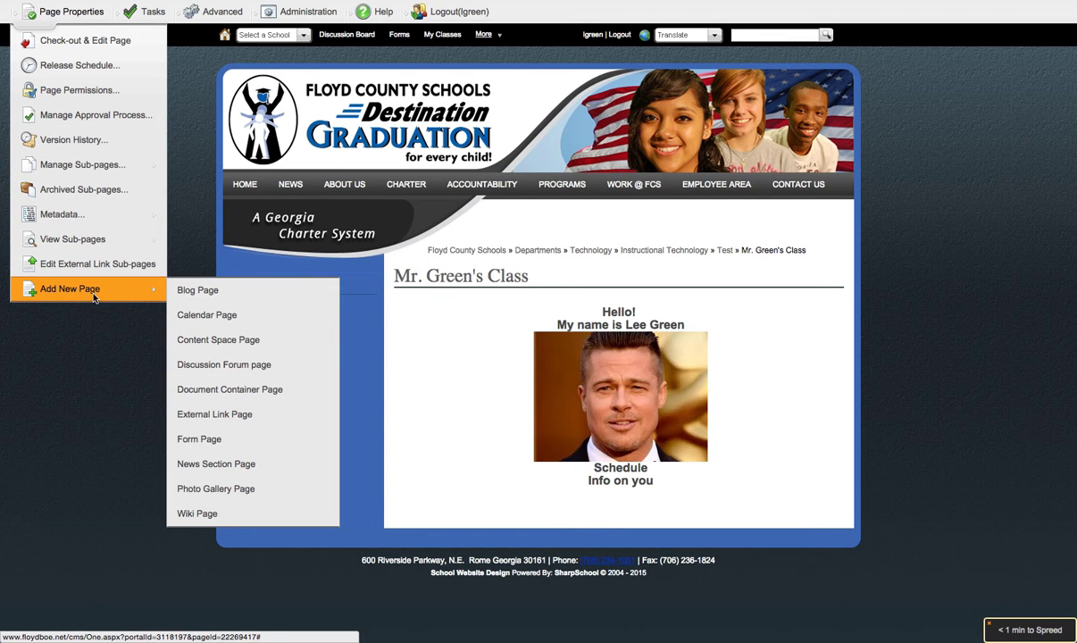
{"action": "left_click", "coordinate": [214, 414]}
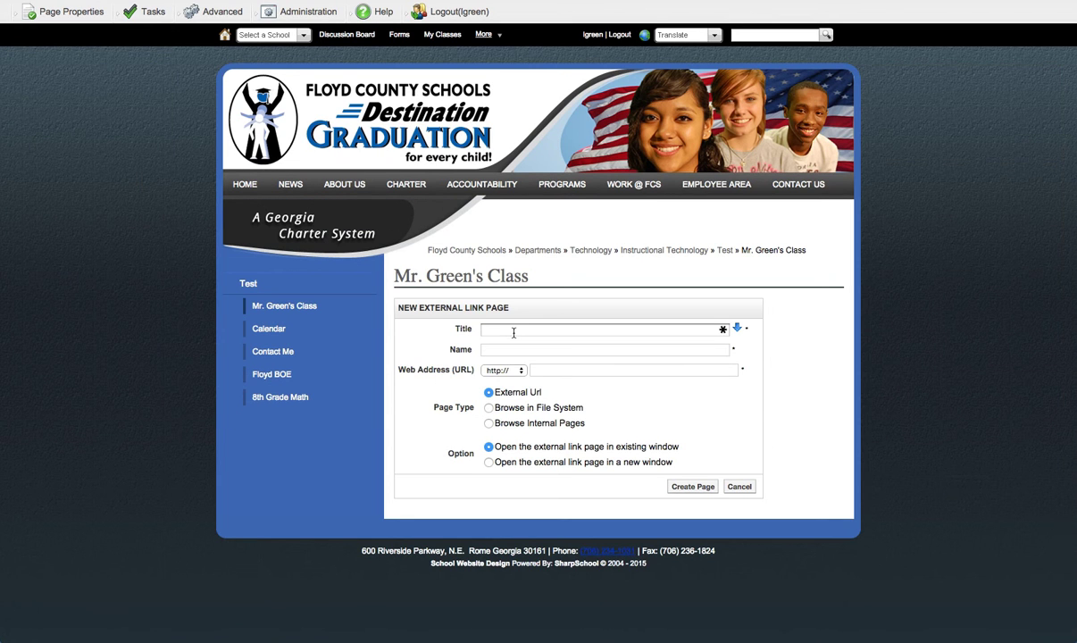
{"action": "left_click", "coordinate": [513, 332]}
{"action": "type", "text": "7th Grade Social Studies"}
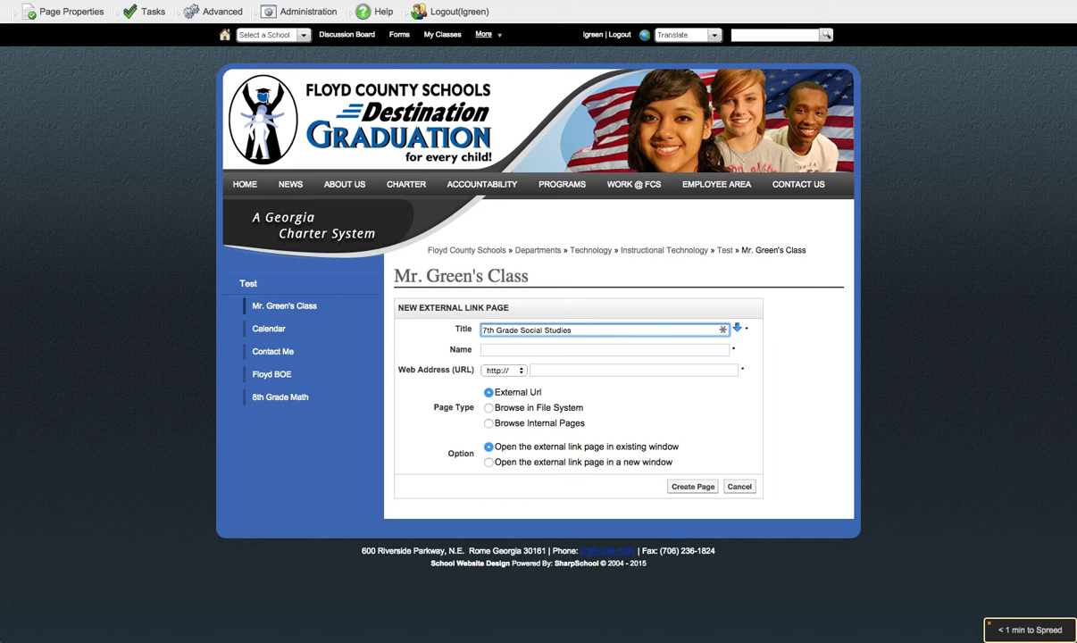
{"action": "type", "text": " Resources"}
{"action": "left_click", "coordinate": [736, 328]}
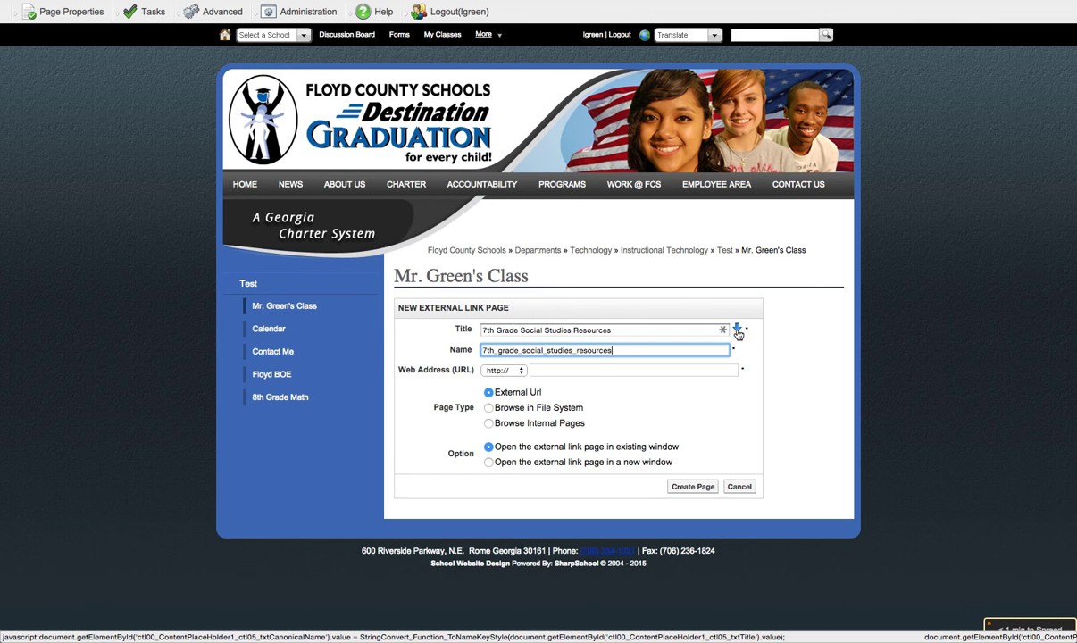
{"action": "left_click", "coordinate": [658, 371]}
{"action": "key", "text": "ctrl+v"}
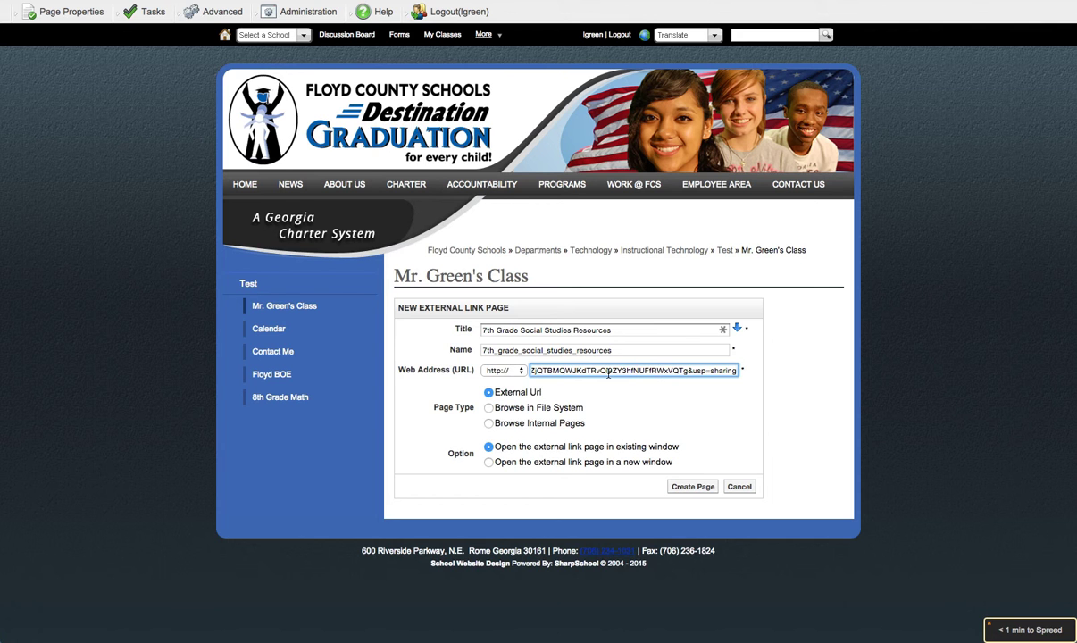
{"action": "key", "text": "Home"}
{"action": "key", "text": "Right"}
{"action": "key", "text": "Right"}
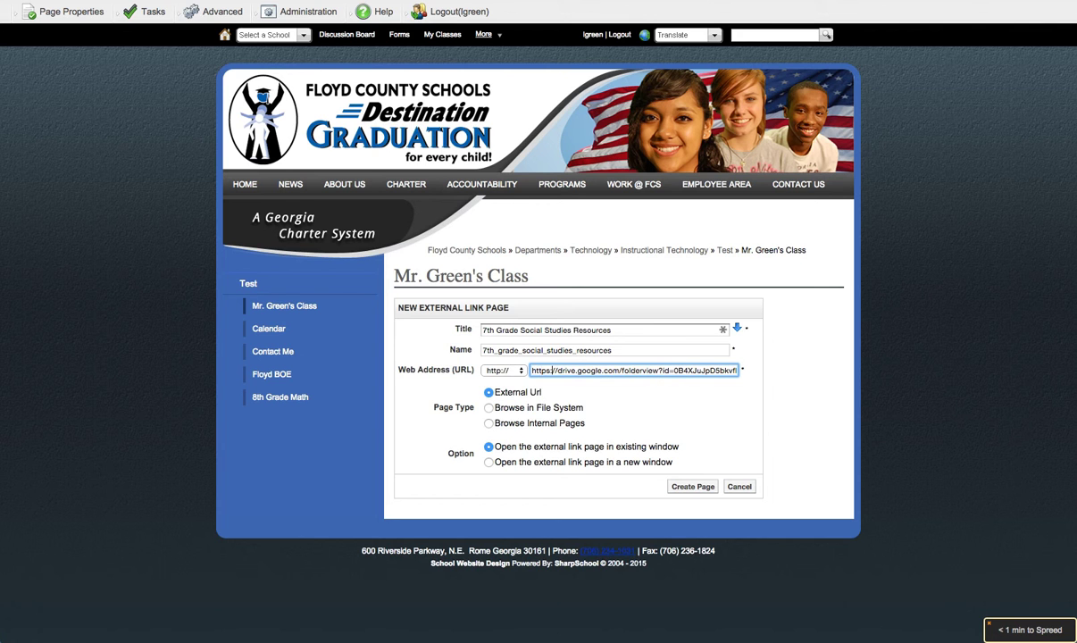
{"action": "key", "text": "Right"}
{"action": "key", "text": "shift+Tab"}
{"action": "key", "text": "shift+Tab"}
{"action": "left_click", "coordinate": [583, 373]}
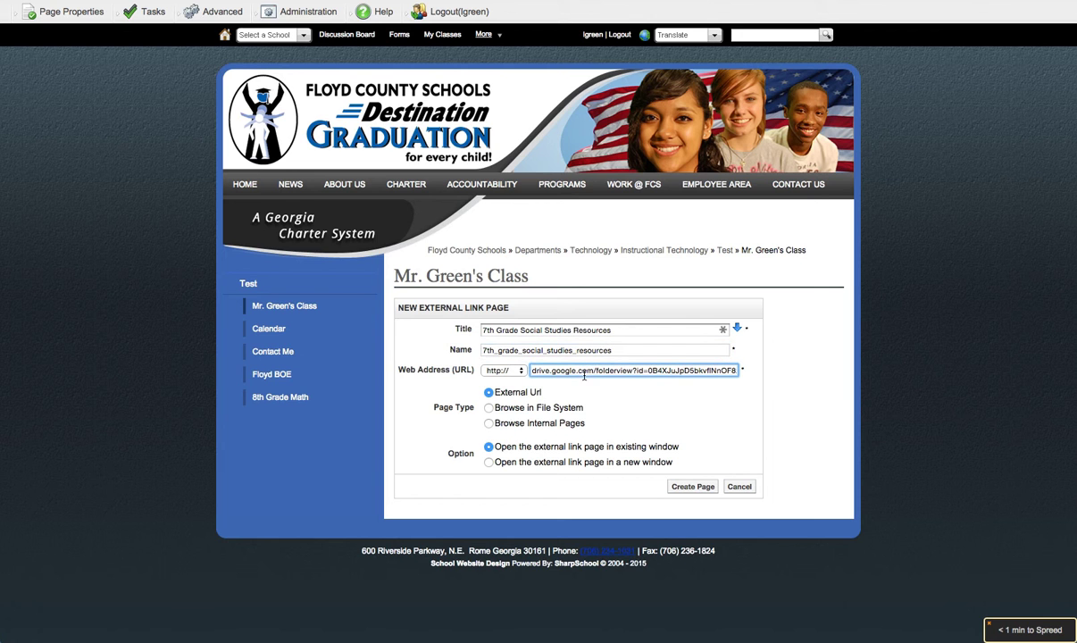
{"action": "left_click", "coordinate": [693, 487]}
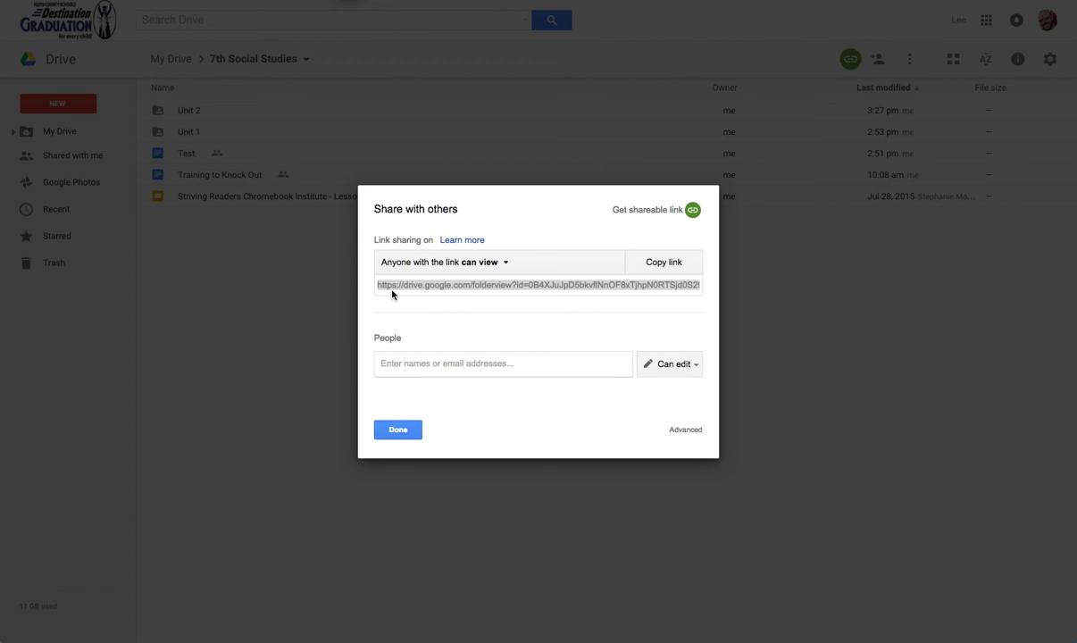
Move the Training to Knock Out document from 7th Social Studies into My Drive.
{"action": "left_click", "coordinate": [398, 432]}
{"action": "left_click_drag", "start_coordinate": [215, 176], "coordinate": [24, 124]}
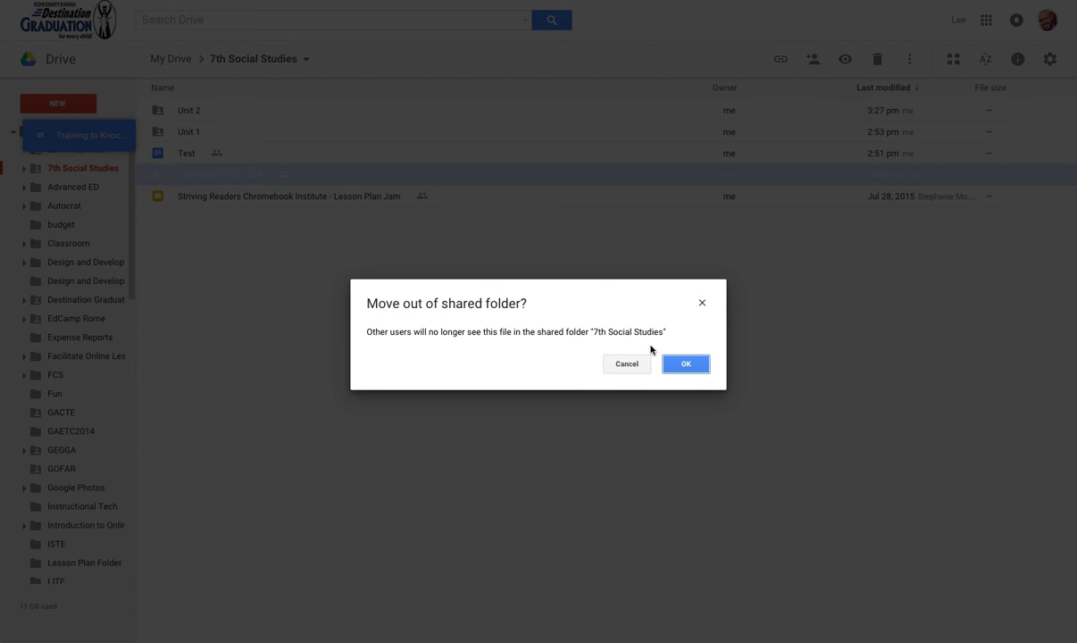
{"action": "left_click", "coordinate": [684, 363]}
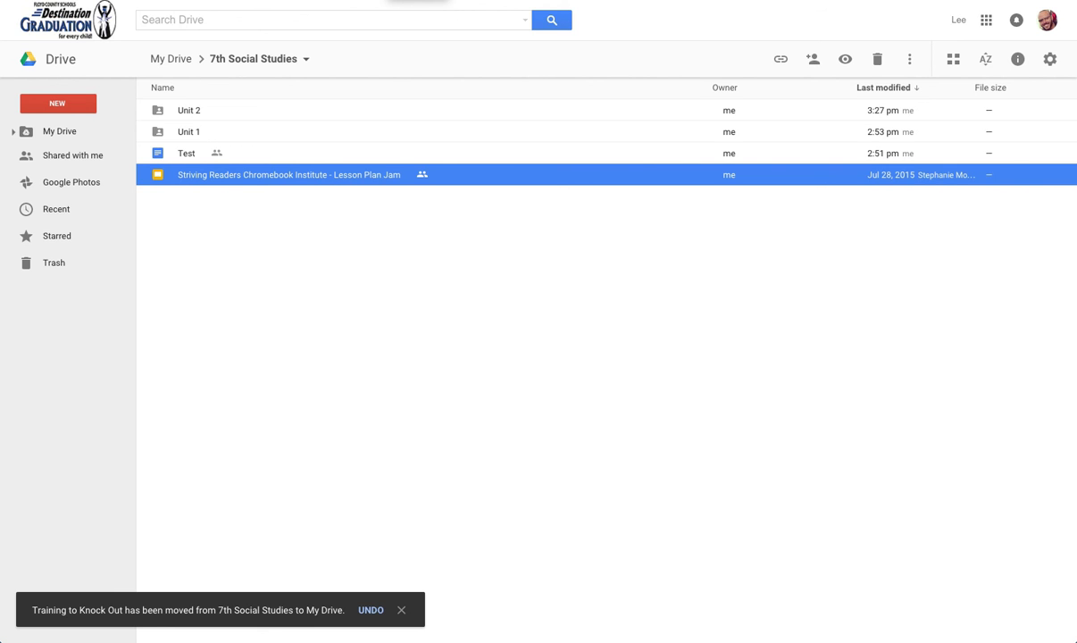
{"action": "key", "text": "ctrl+Tab"}
{"action": "scroll", "coordinate": [414, 363], "scroll_direction": "left", "scroll_amount": 3}
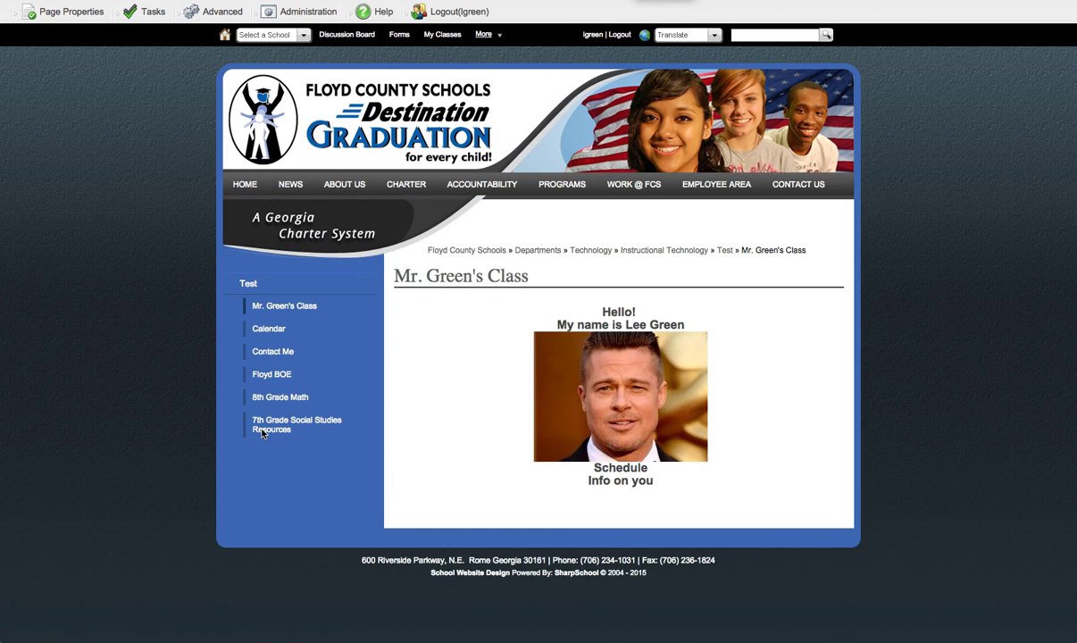
Open the 7th Grade Social Studies Resources link from the class sidebar.
{"action": "left_click", "coordinate": [287, 429]}
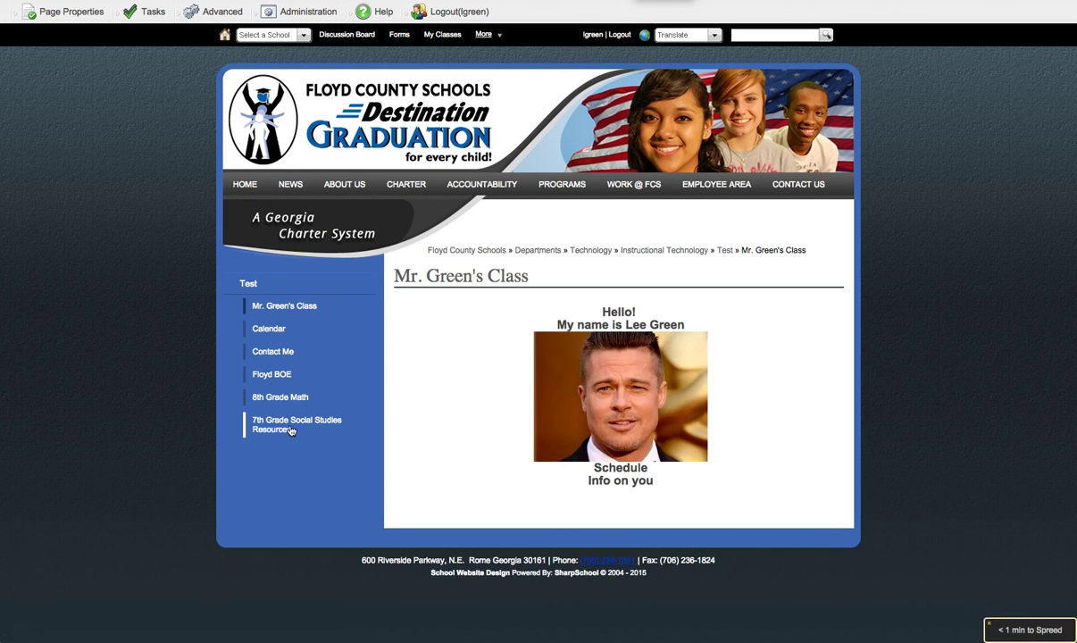